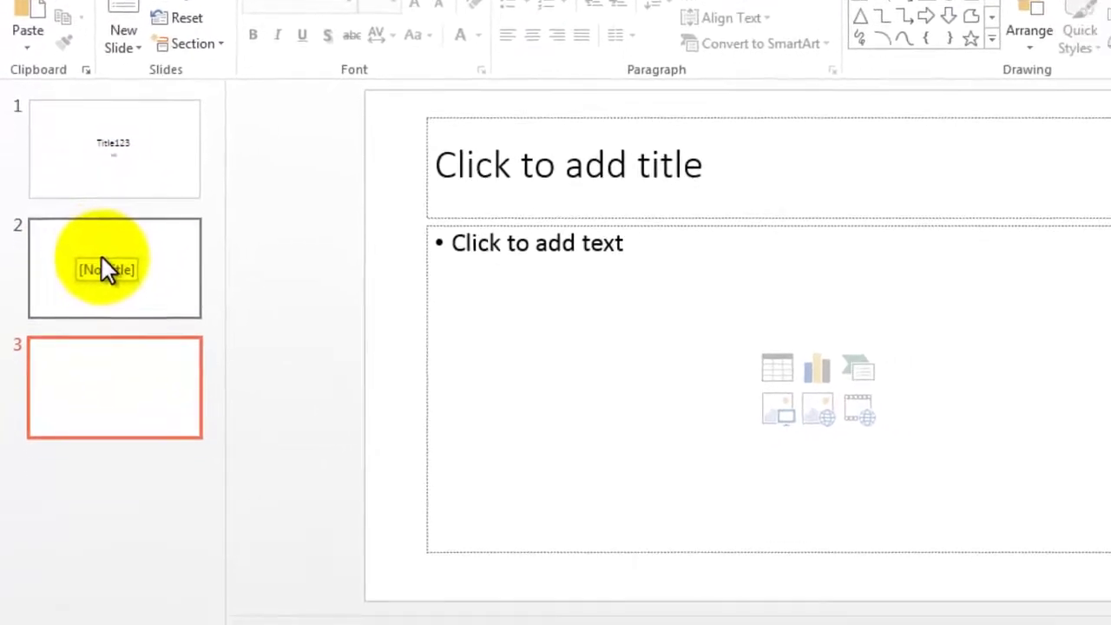
- Type 2 into slide 2's body placeholder and 3 into slide 3's, then return to slide 1
click(101, 265)
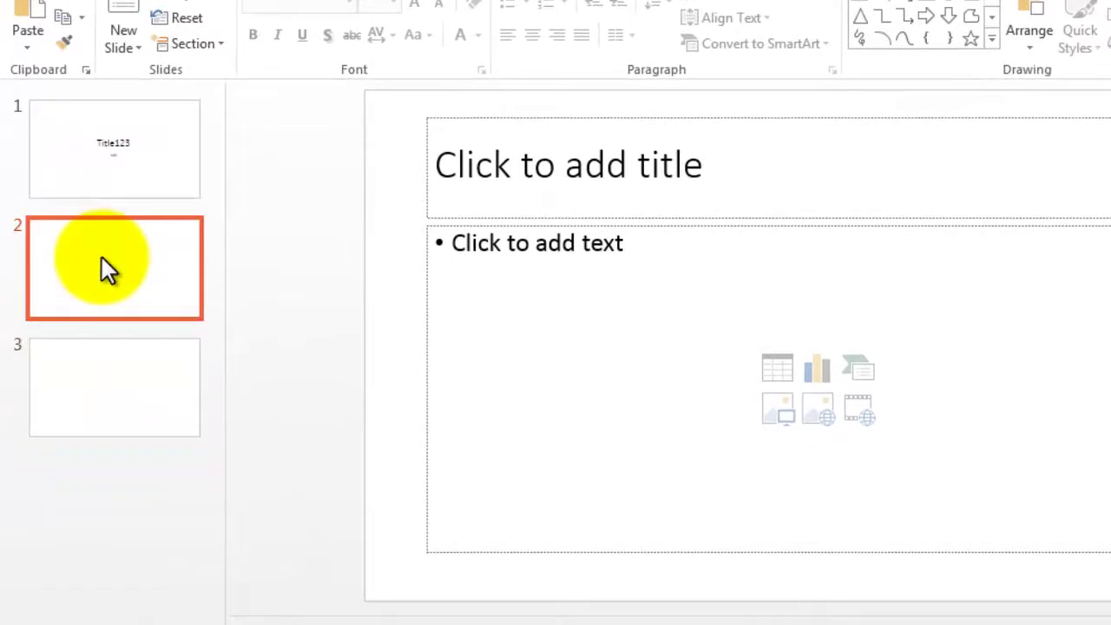
click(634, 284)
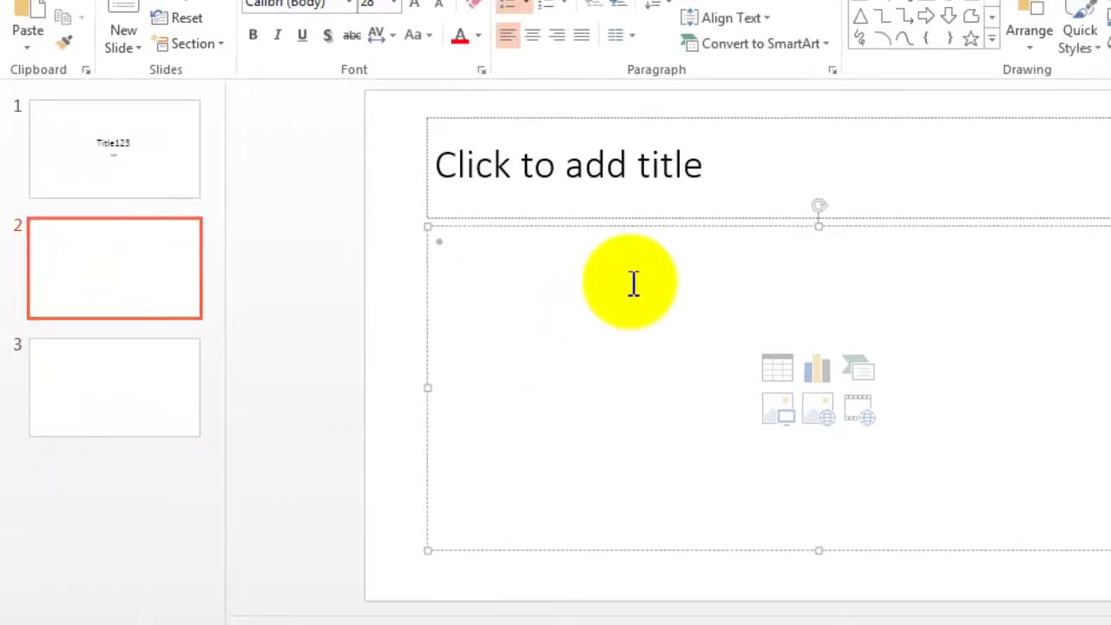
text(2)
click(86, 404)
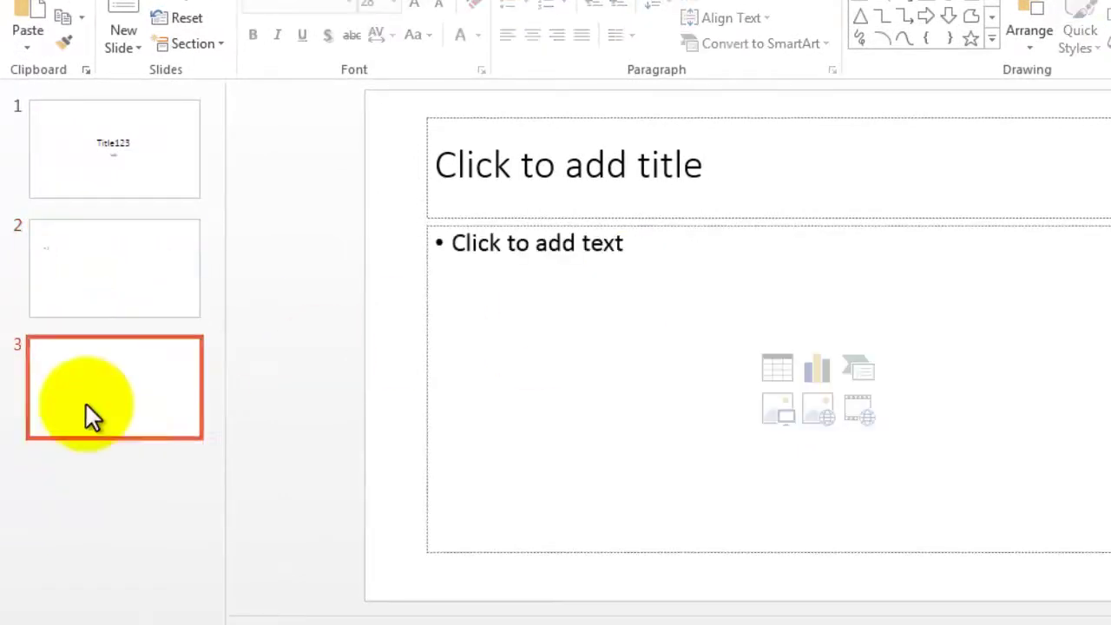
click(570, 377)
text(3)
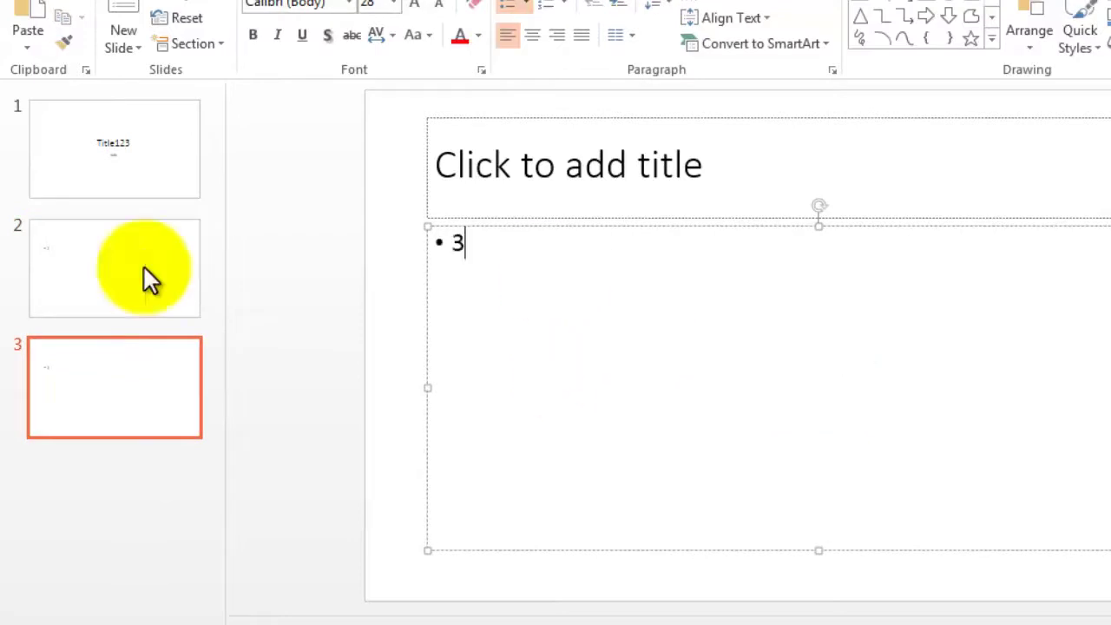
click(102, 144)
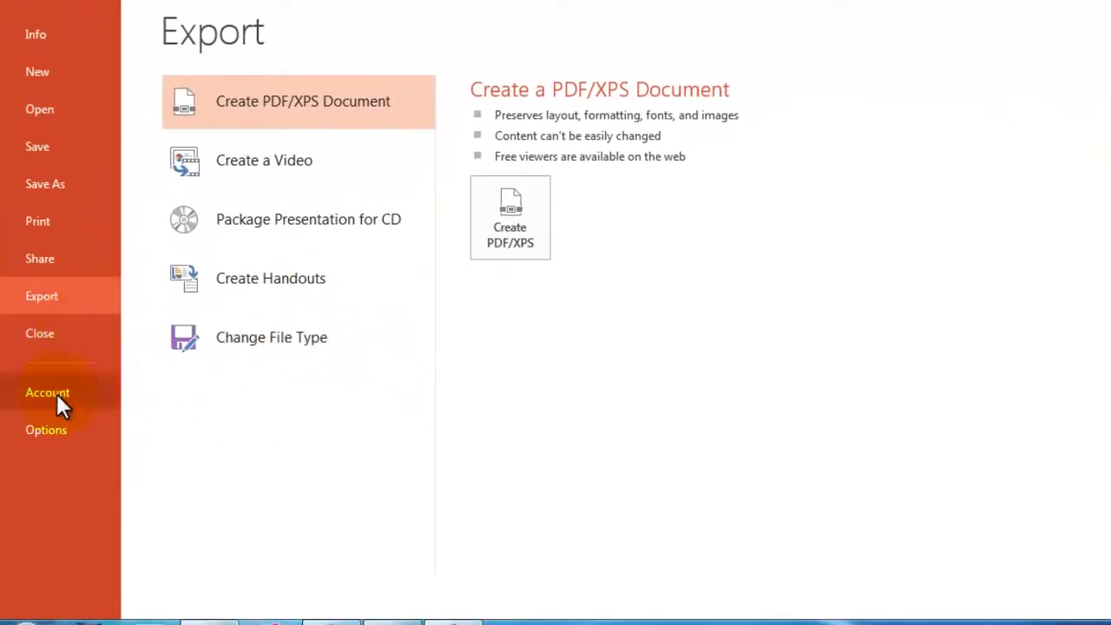
- View the Account page in the File backstage
click(55, 394)
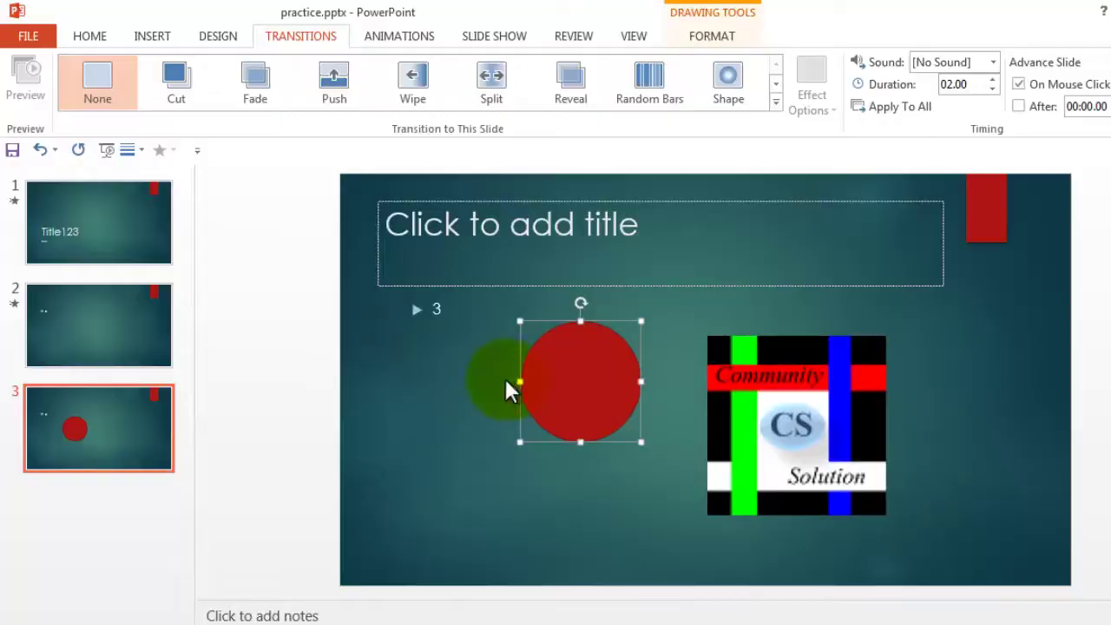
- Select the red circle on slide 3 and give it a Fly In entrance animation
click(395, 36)
click(595, 359)
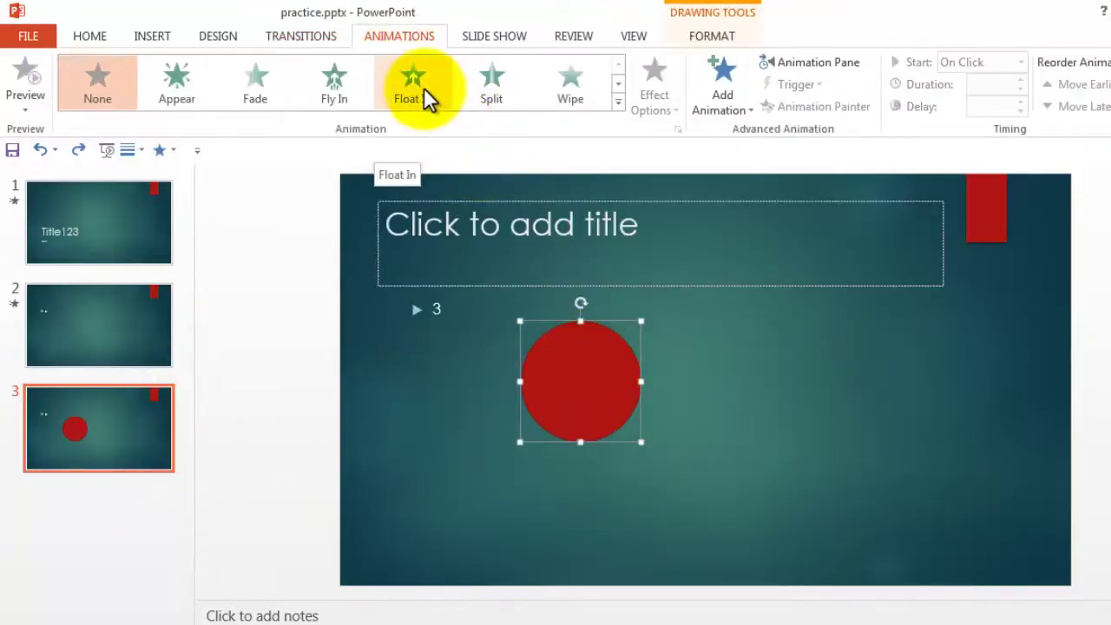
click(424, 88)
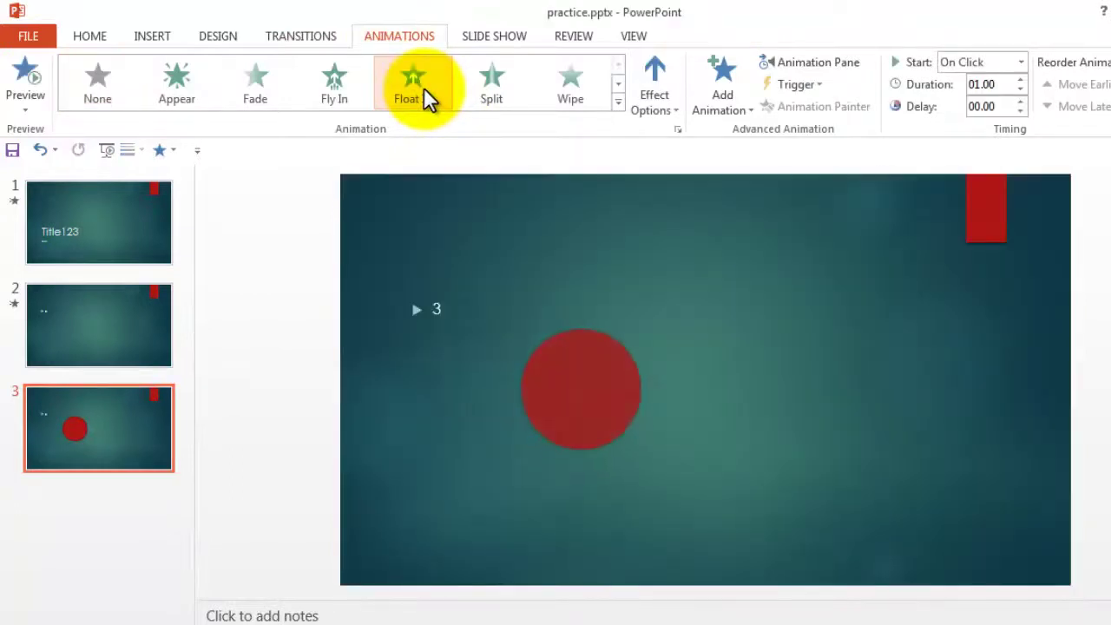
click(337, 85)
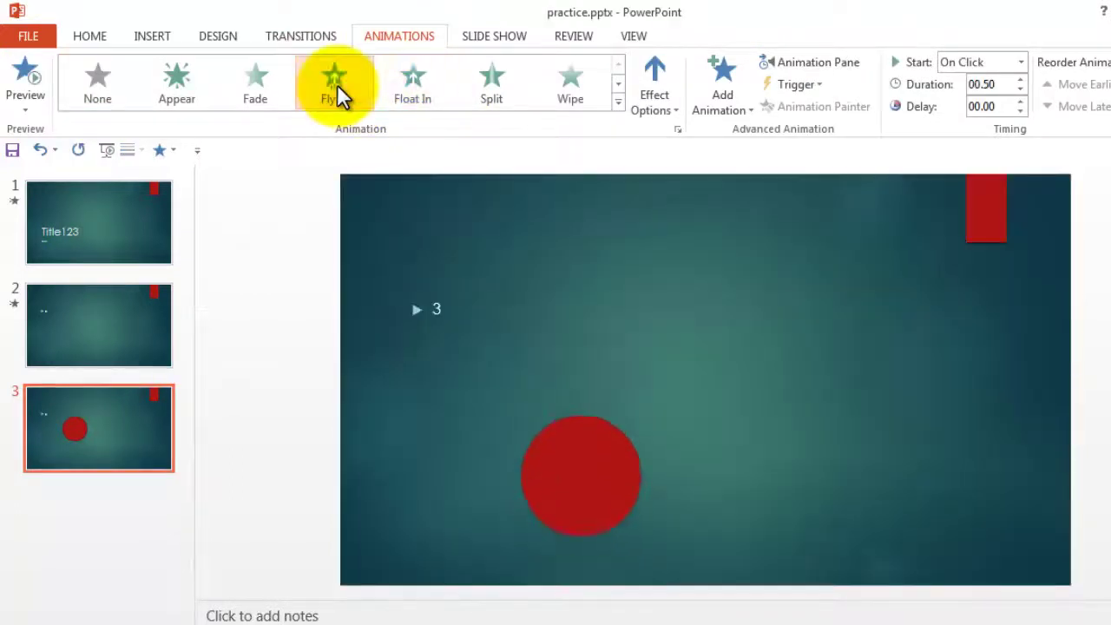
- Expand the animation gallery to browse the full list of entrance effects
click(622, 82)
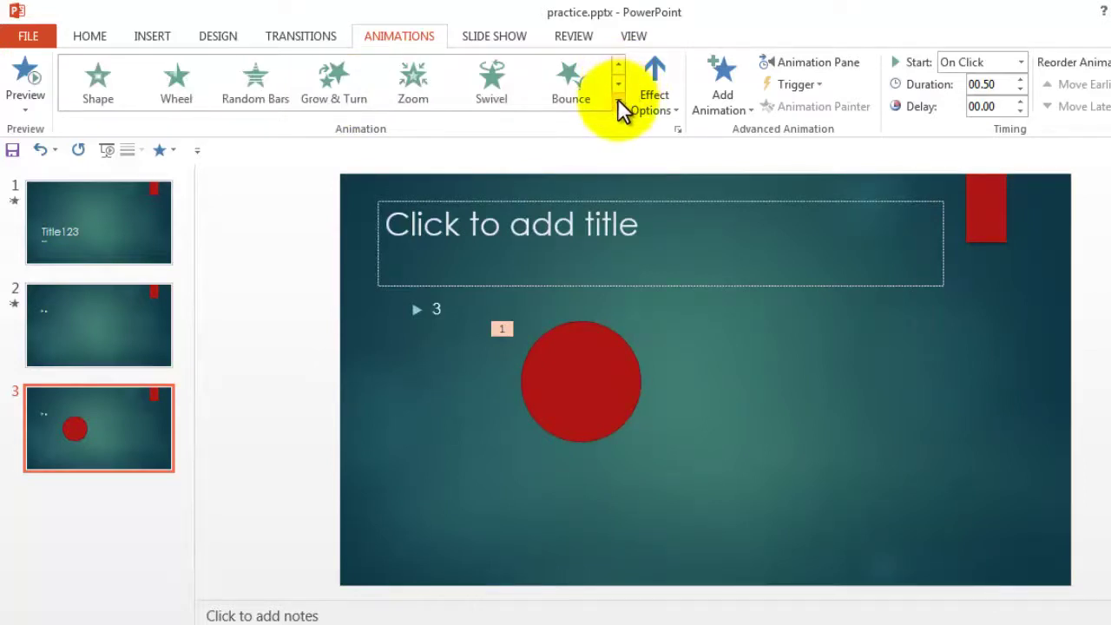
click(618, 99)
scroll(338, 287, down, 1)
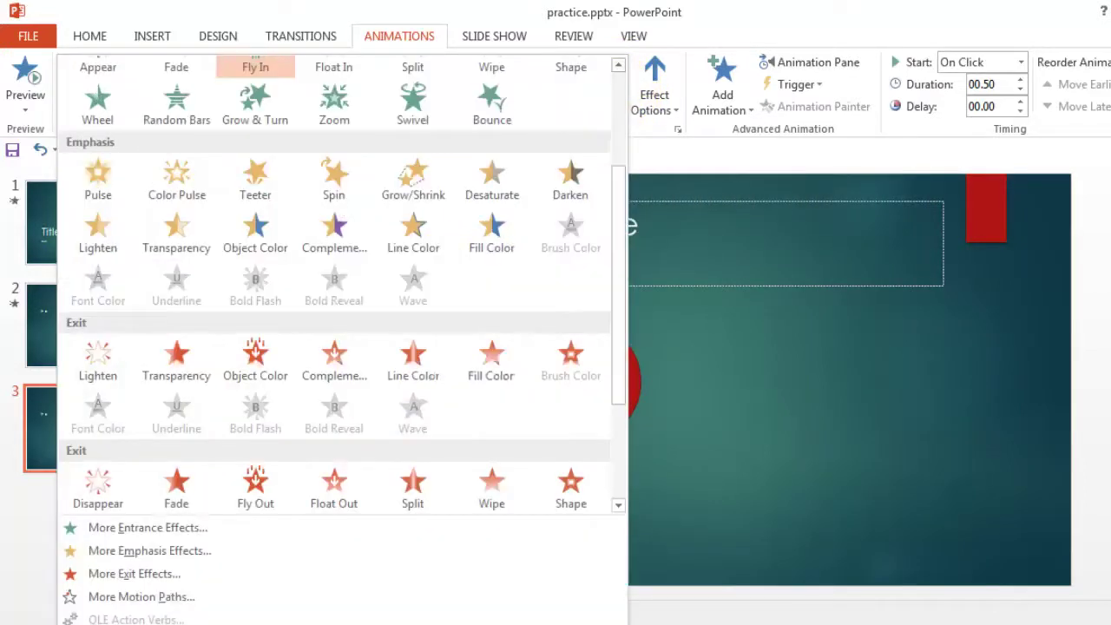